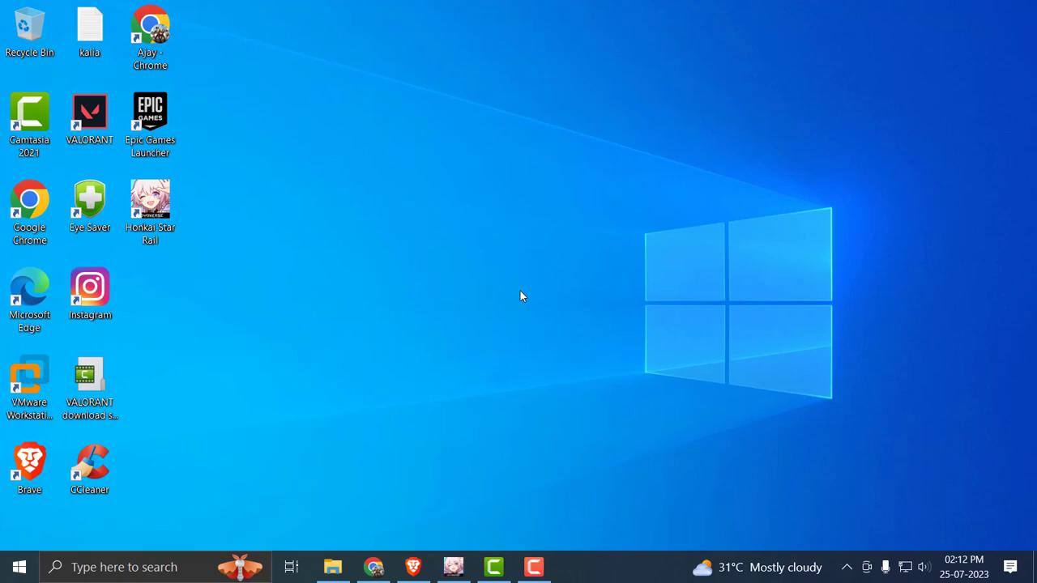
Look up the game's install path (E:\Valorant\HonkaiStarRail\Games) in the launcher without changing it.
left_click(456, 567)
left_click(928, 525)
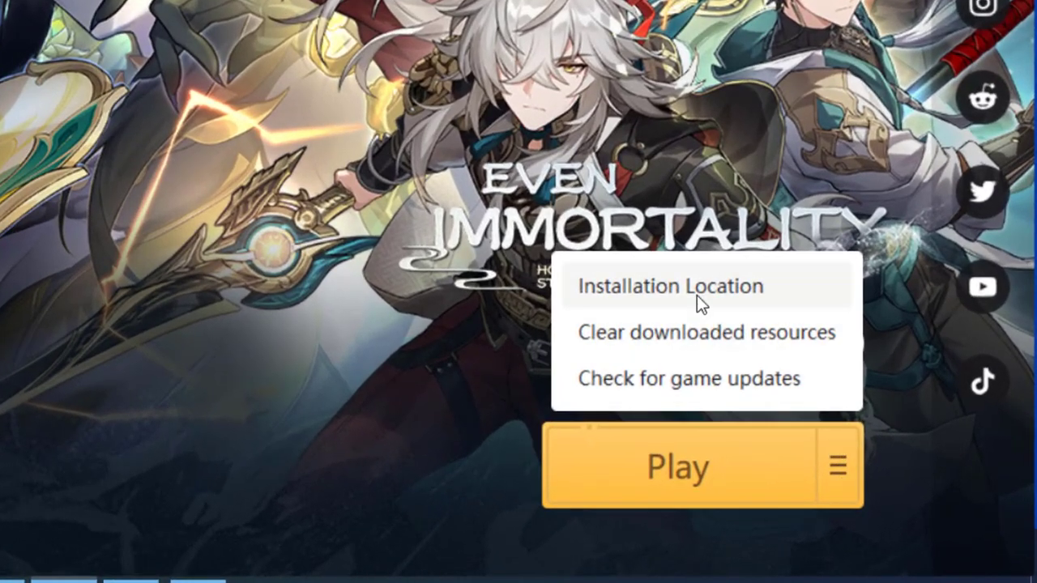
left_click(697, 295)
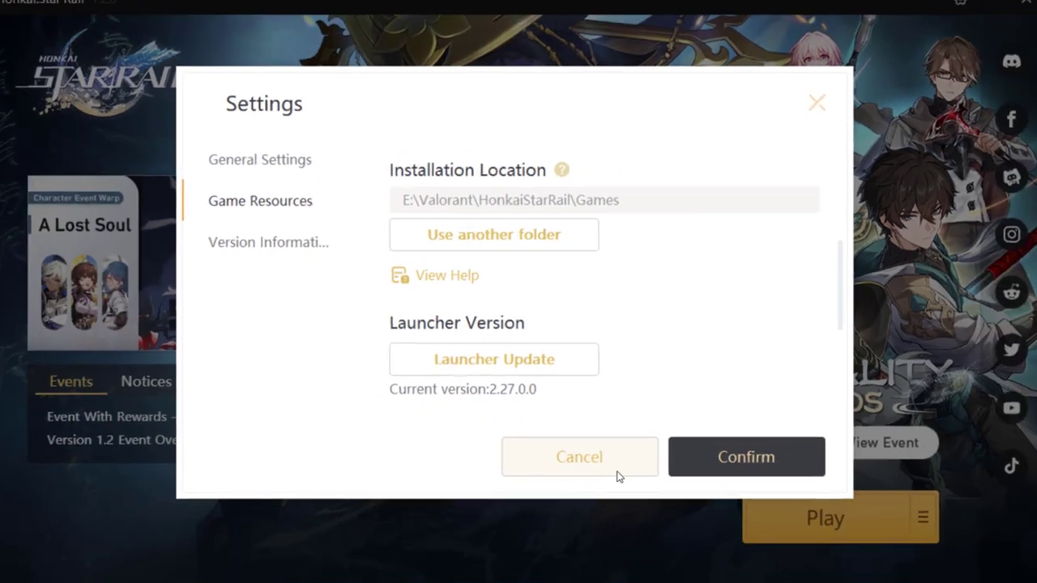
left_click(622, 464)
Browse to E:\Valorant\HonkaiStarRail\Games and bring up the StarRail application's context menu.
left_click(985, 6)
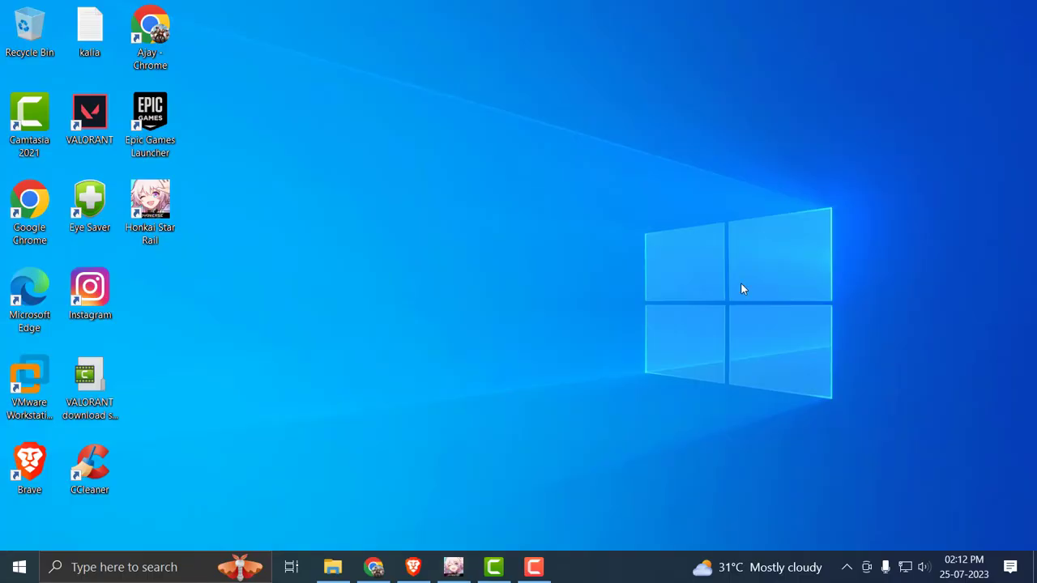
left_click(324, 571)
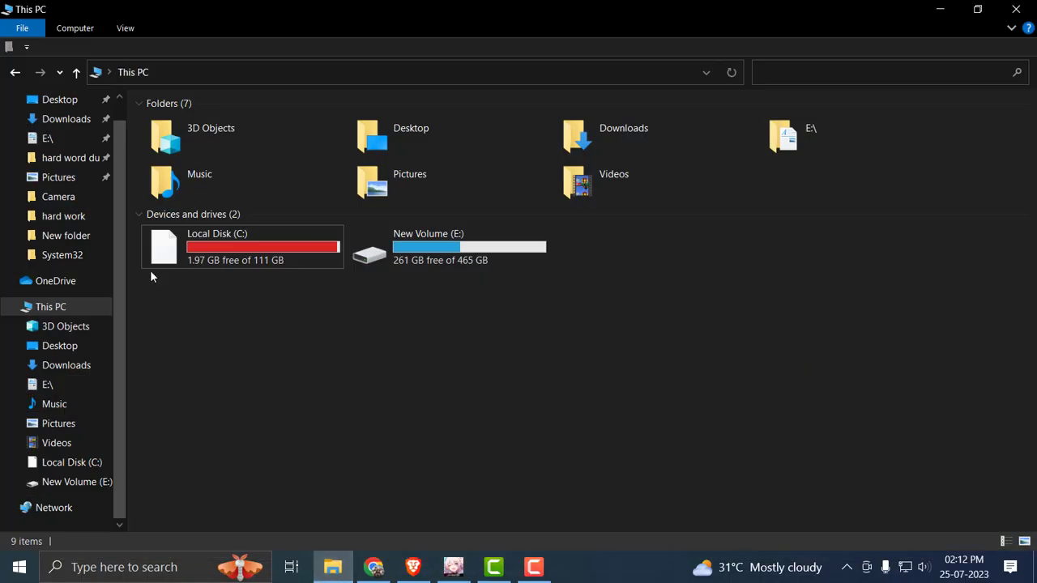
double_click(464, 258)
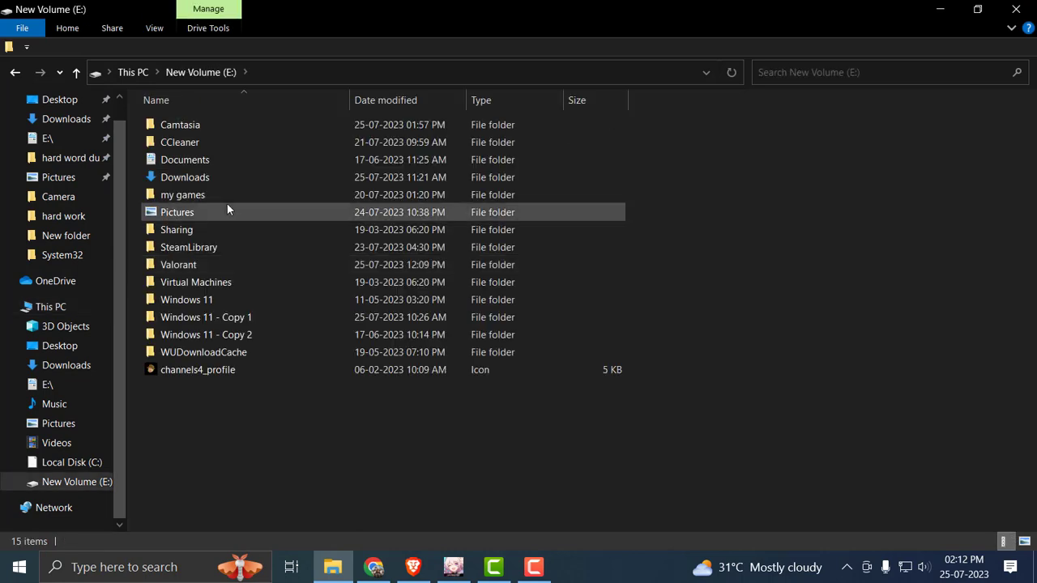
double_click(213, 268)
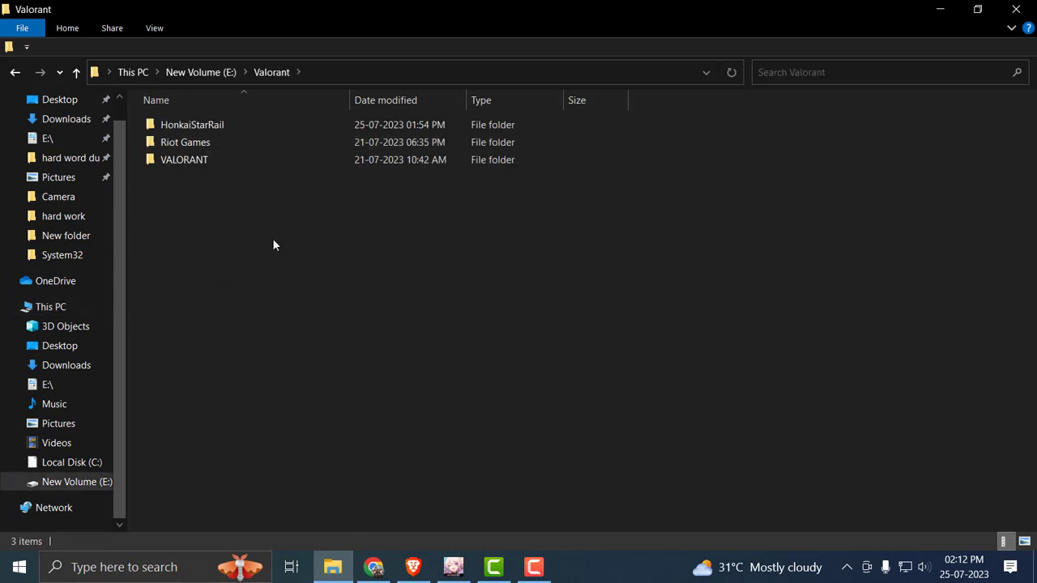
double_click(166, 124)
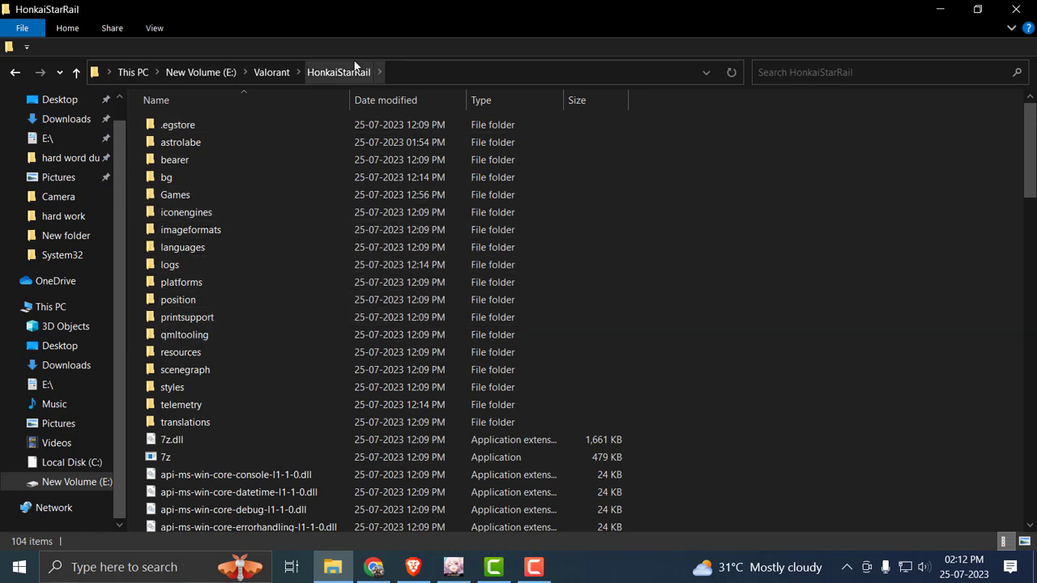
double_click(185, 195)
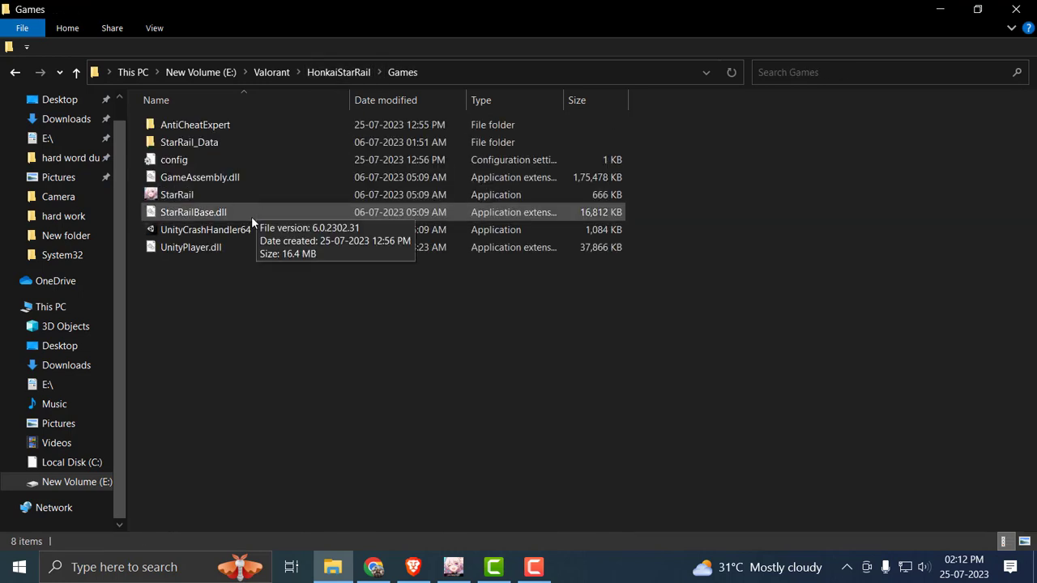
left_click(167, 195)
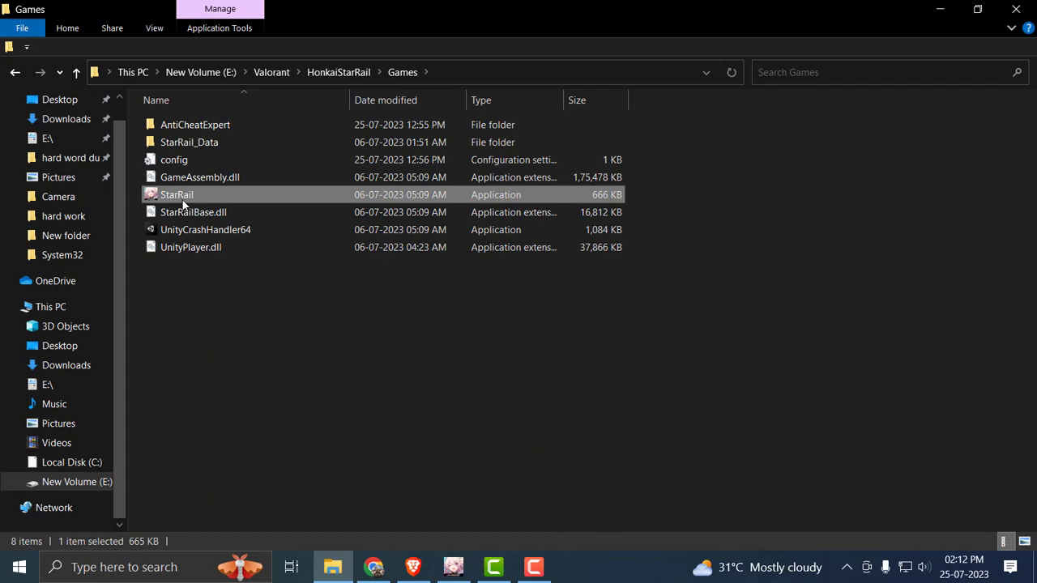
right_click(186, 201)
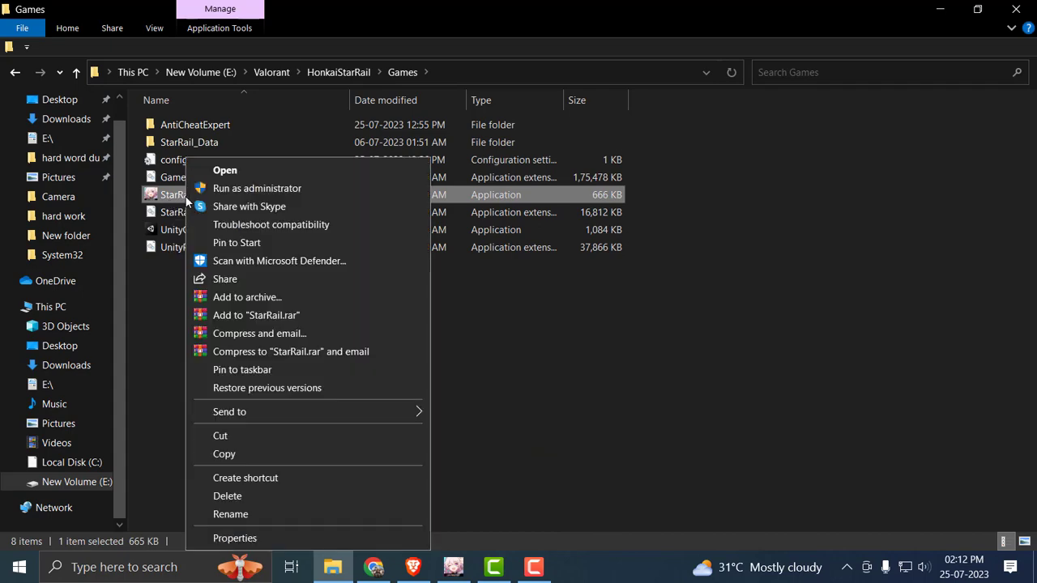
Tick Disable fullscreen optimizations on StarRail's Compatibility tab and apply it with OK.
left_click(290, 535)
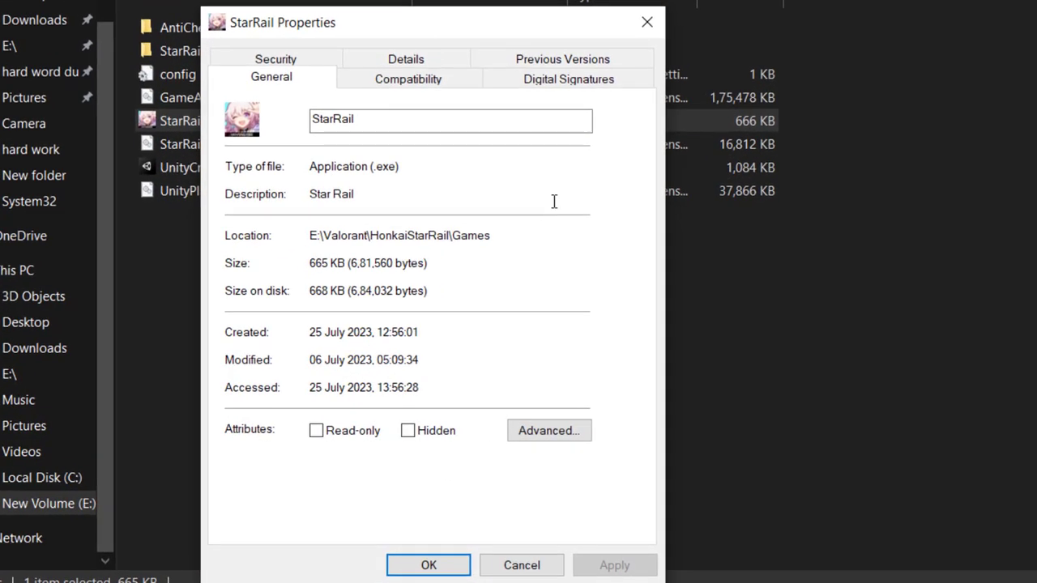
left_click(419, 81)
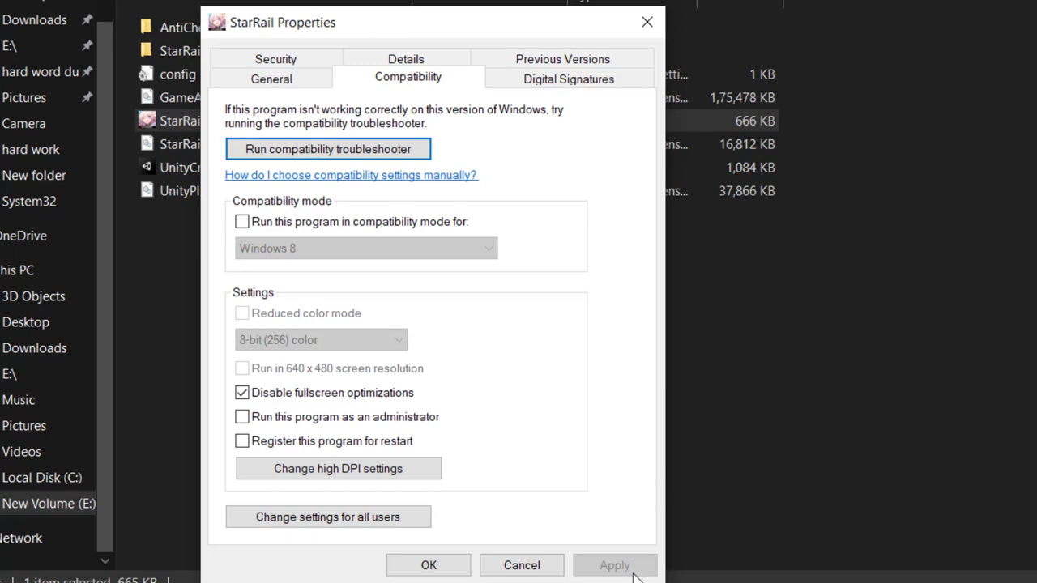
left_click(418, 563)
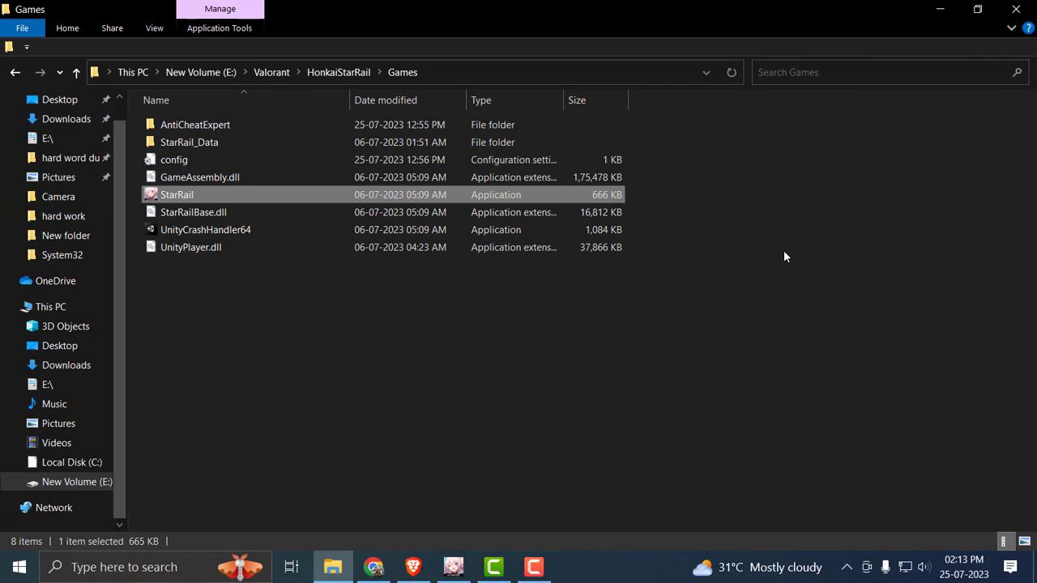
Close the Games folder and run %localappdata% to open the Local AppData folder.
left_click(1015, 9)
right_click(20, 567)
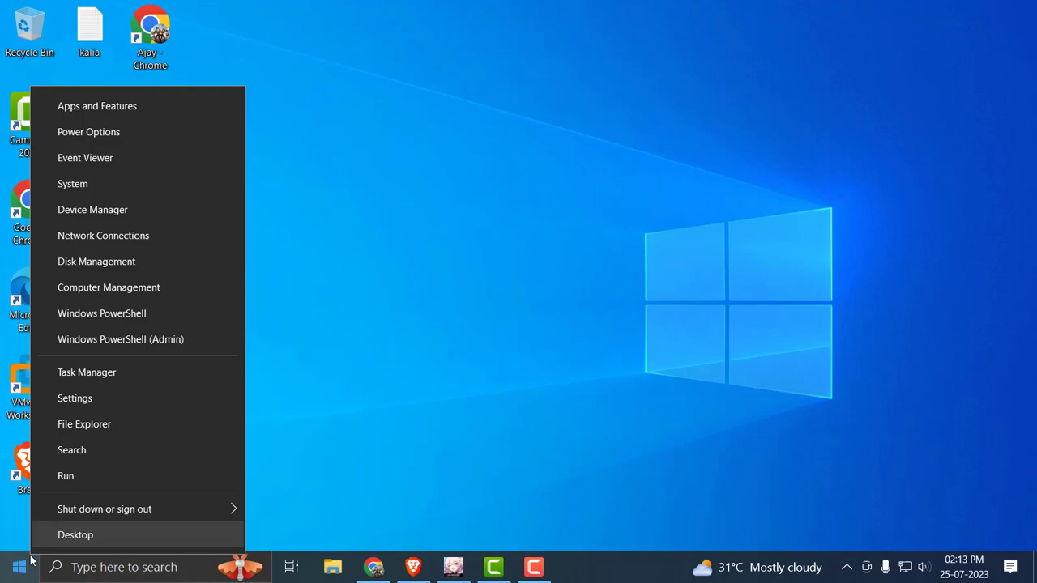
left_click(103, 474)
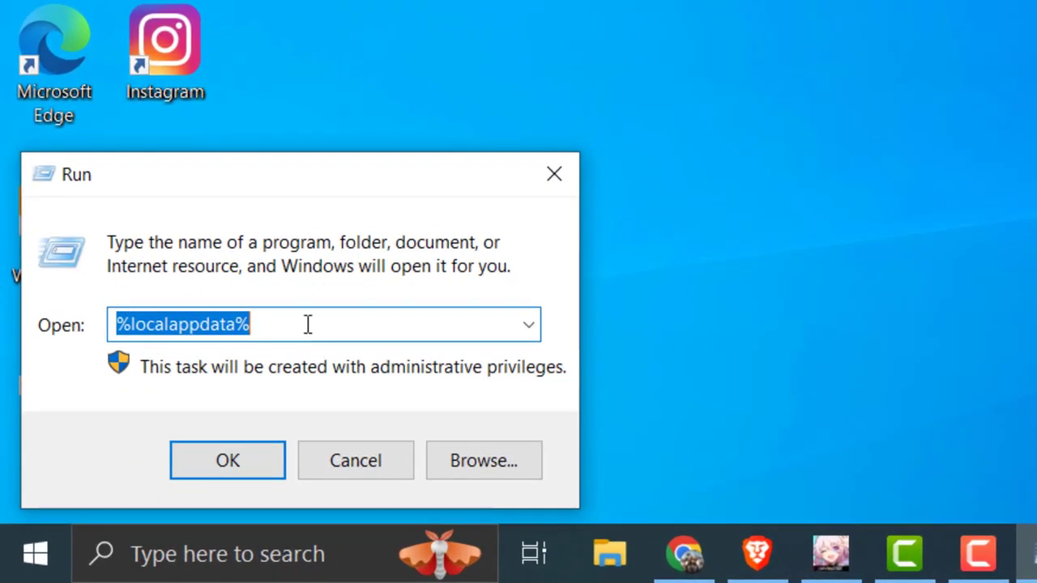
left_click_drag(182, 428, 85, 437)
left_click(143, 332)
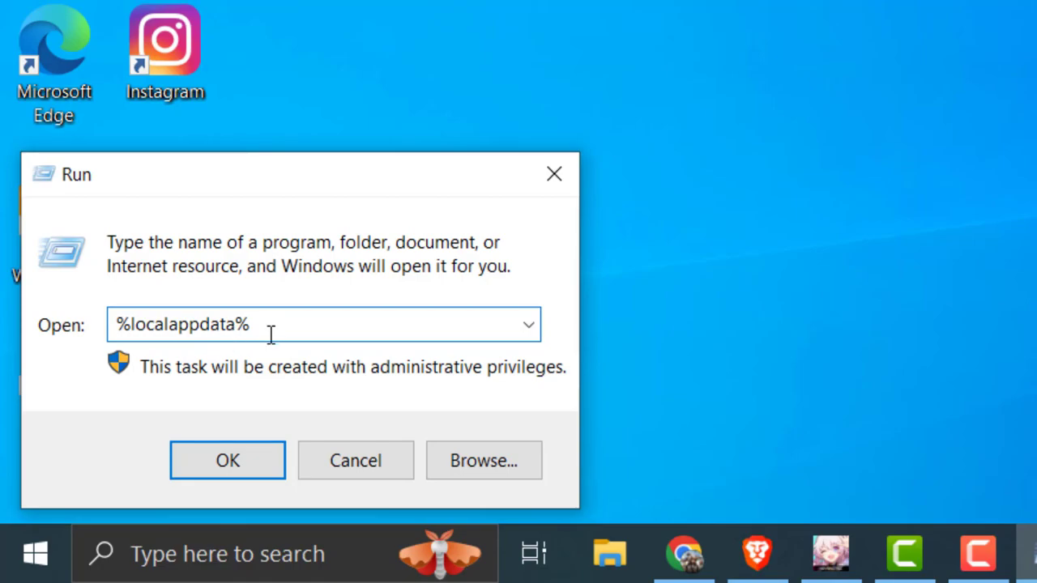
left_click(233, 458)
Delete the HoYoverse folder from the Local AppData folder.
scroll(569, 396, "down", 2)
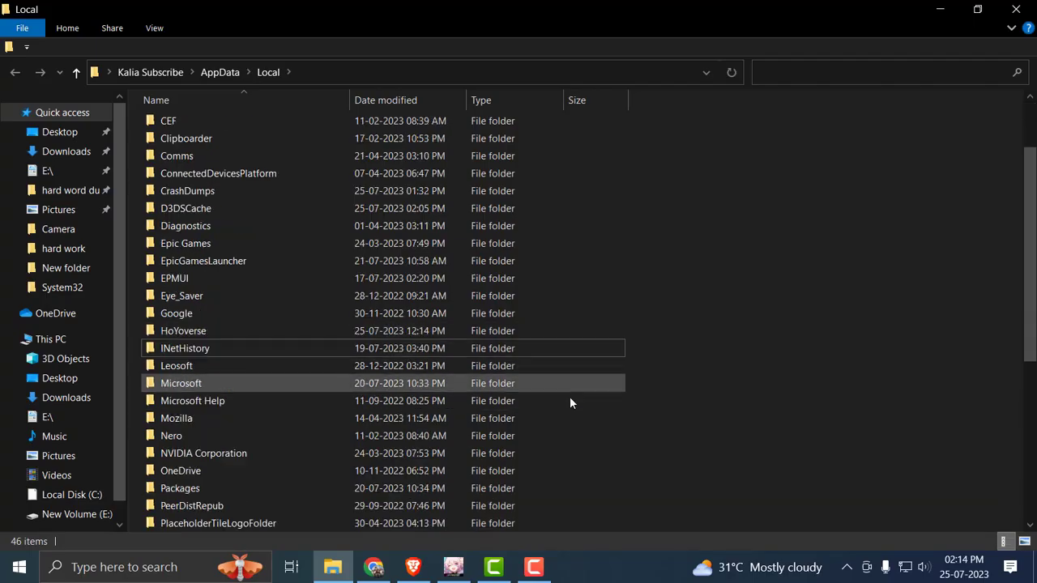
scroll(568, 399, "down", 3)
scroll(567, 399, "up", 5)
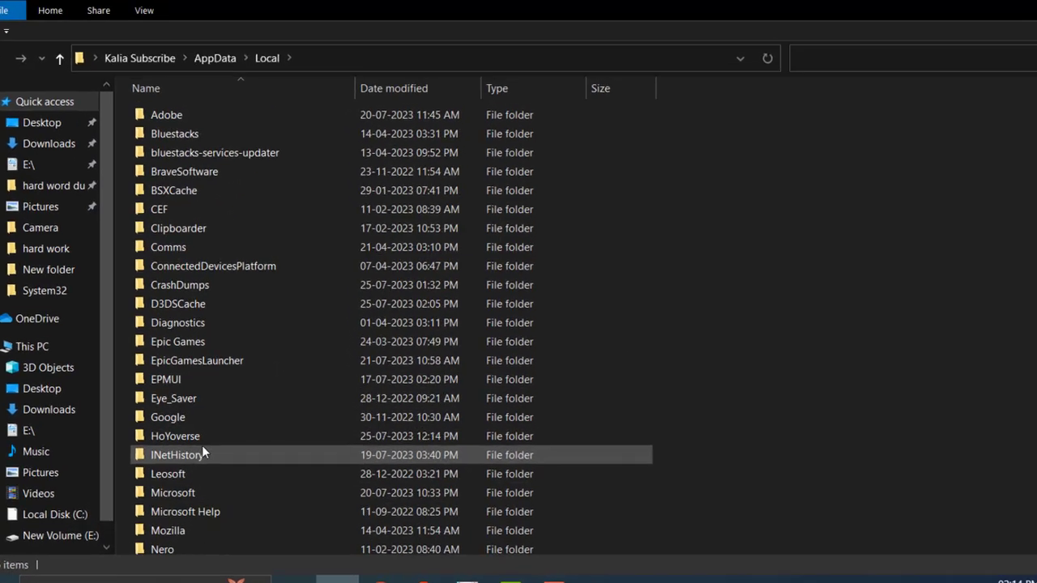
left_click(163, 421)
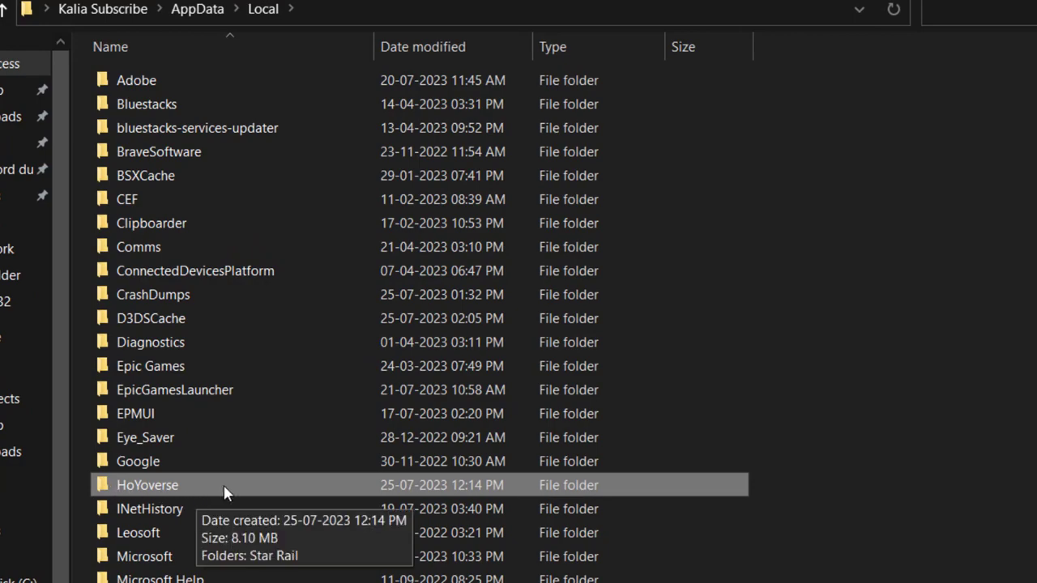
right_click(186, 489)
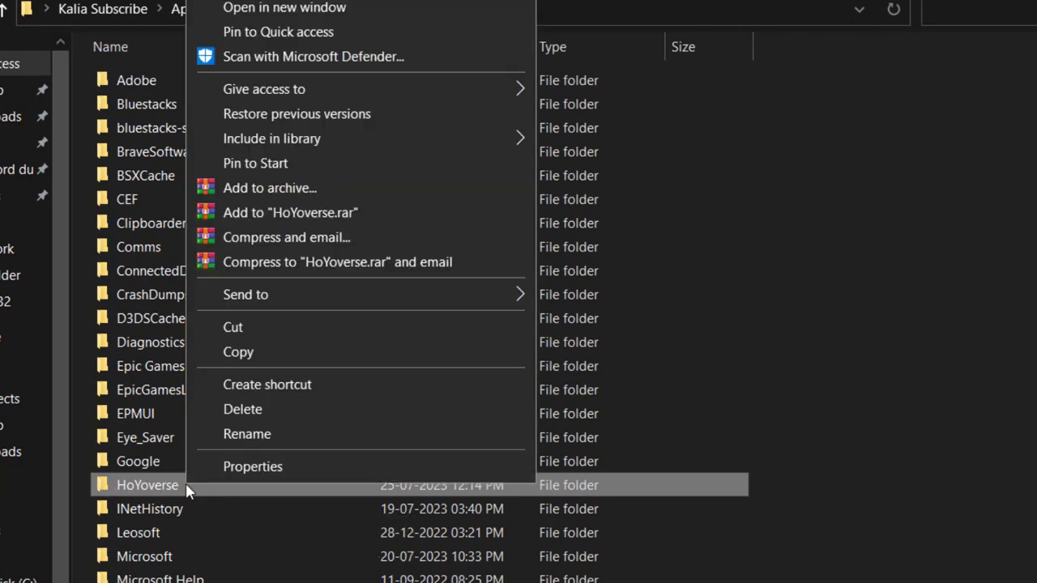
left_click(268, 410)
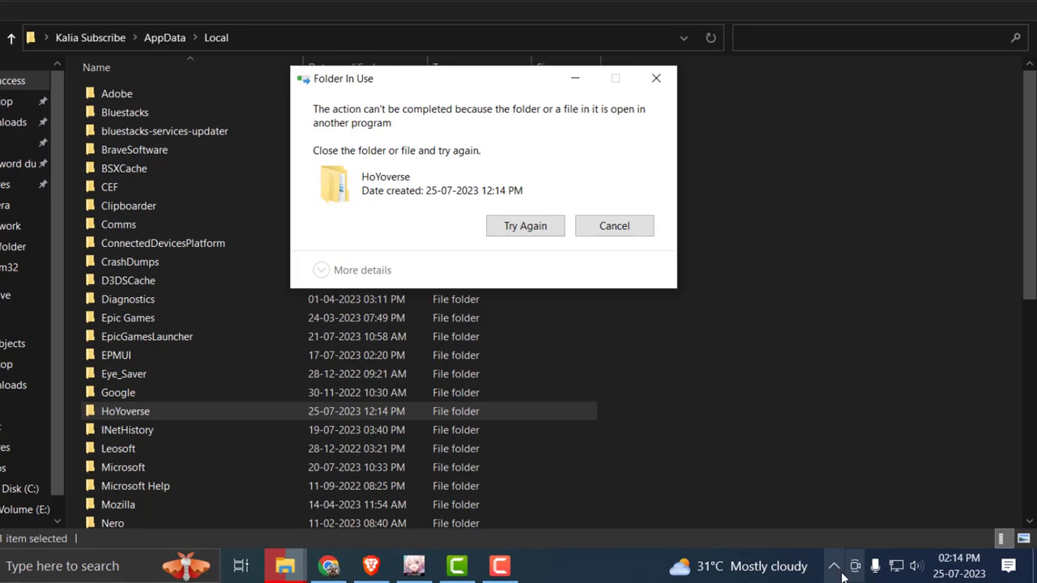
Log out of the running launcher from the system tray, then retry deleting HoYoverse.
left_click(846, 567)
right_click(623, 487)
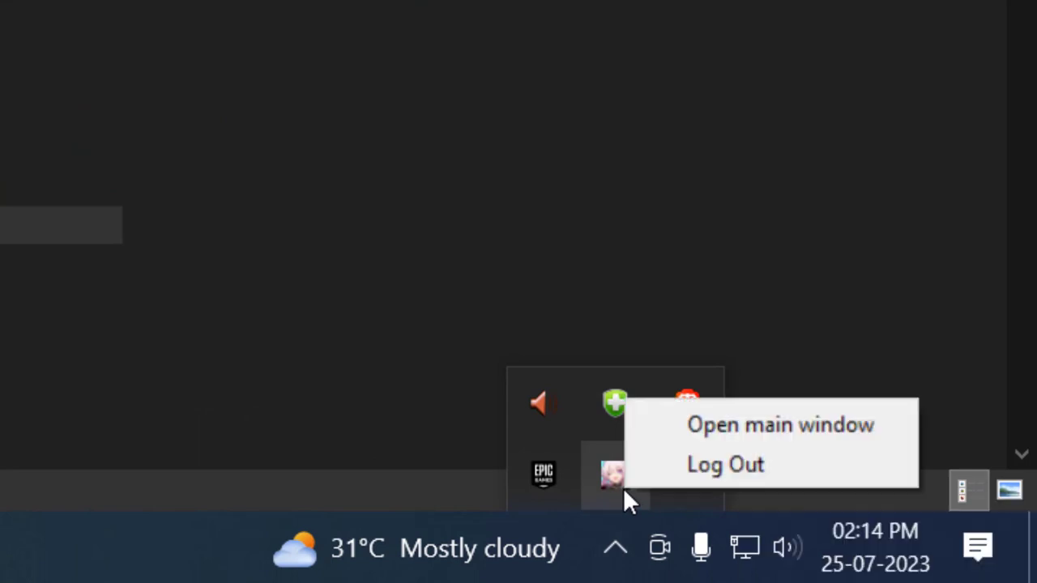
left_click(670, 478)
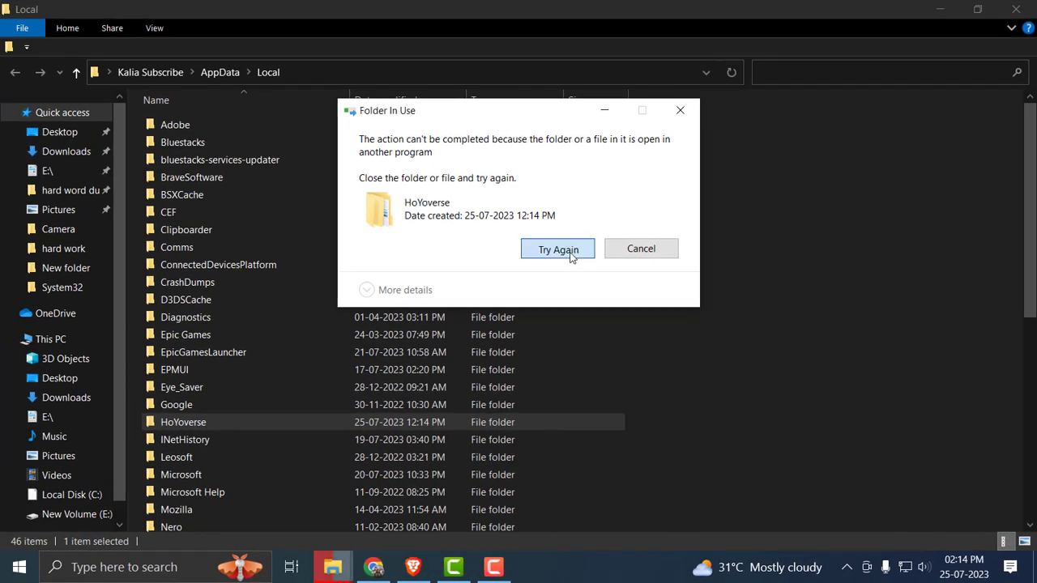
left_click(570, 251)
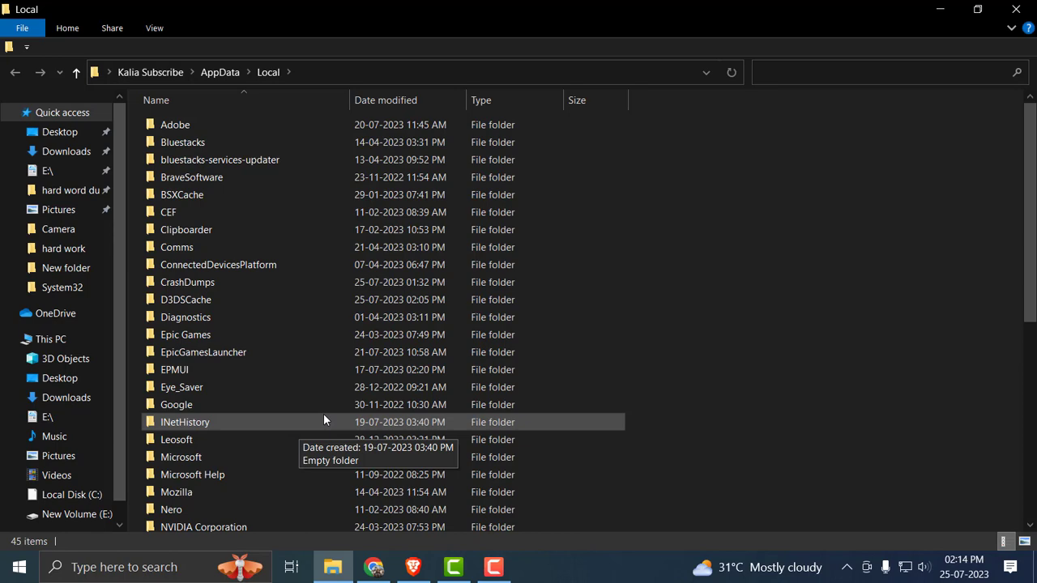
Close File Explorer and run regedit from the Run dialog to launch Registry Editor.
left_click(1015, 9)
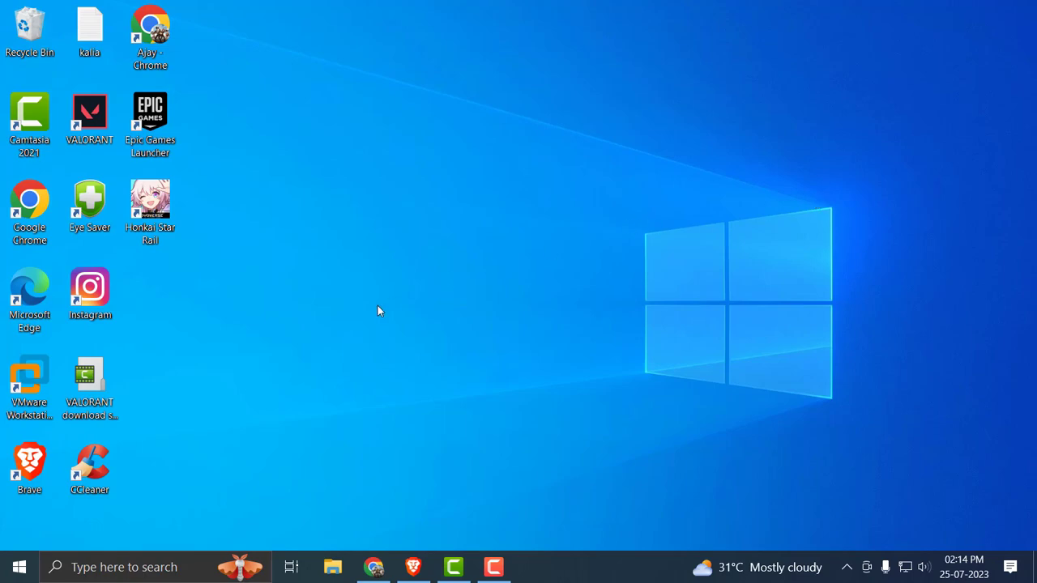
right_click(19, 567)
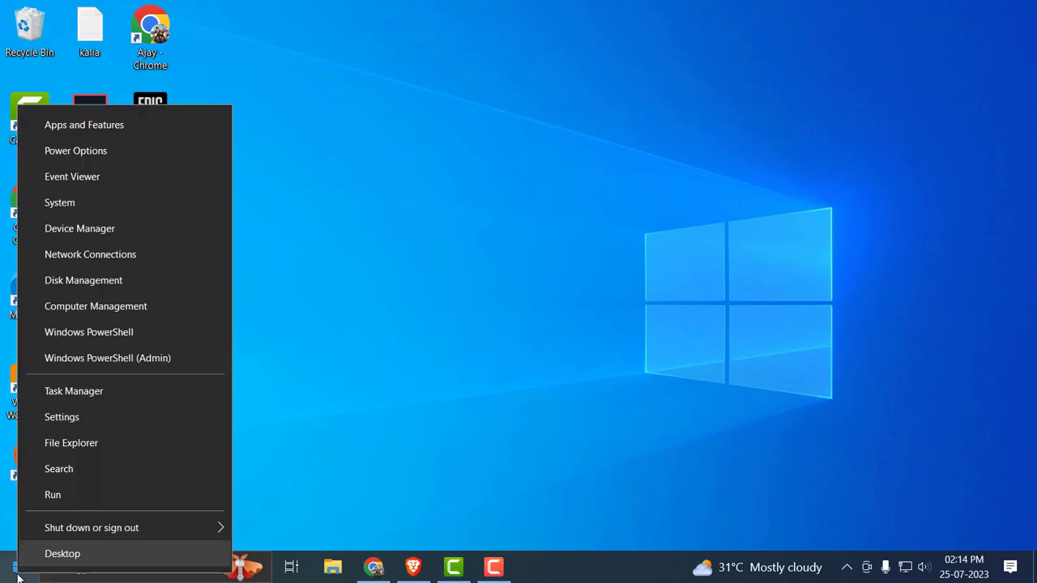
left_click(53, 497)
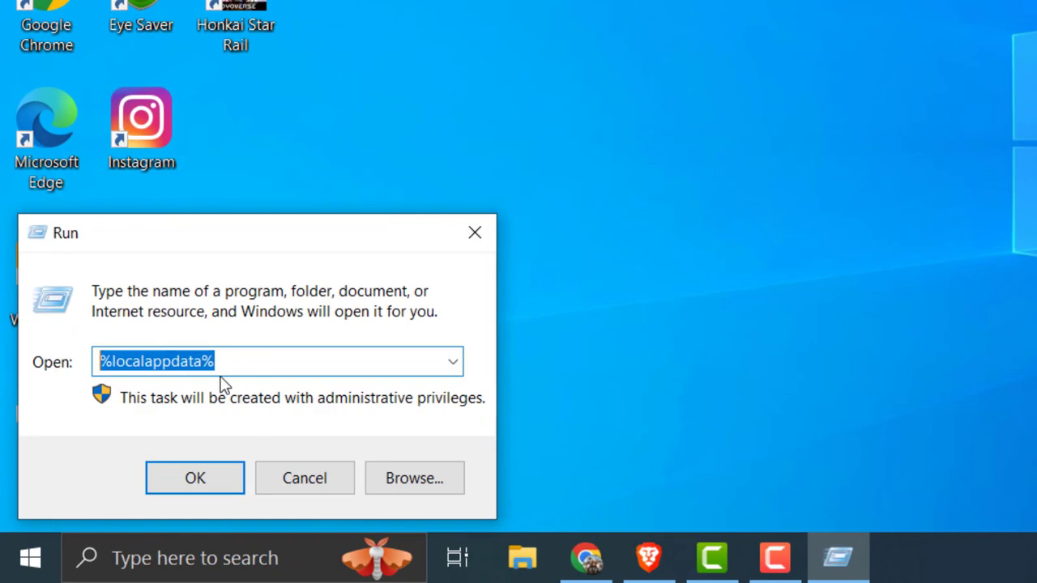
type("re")
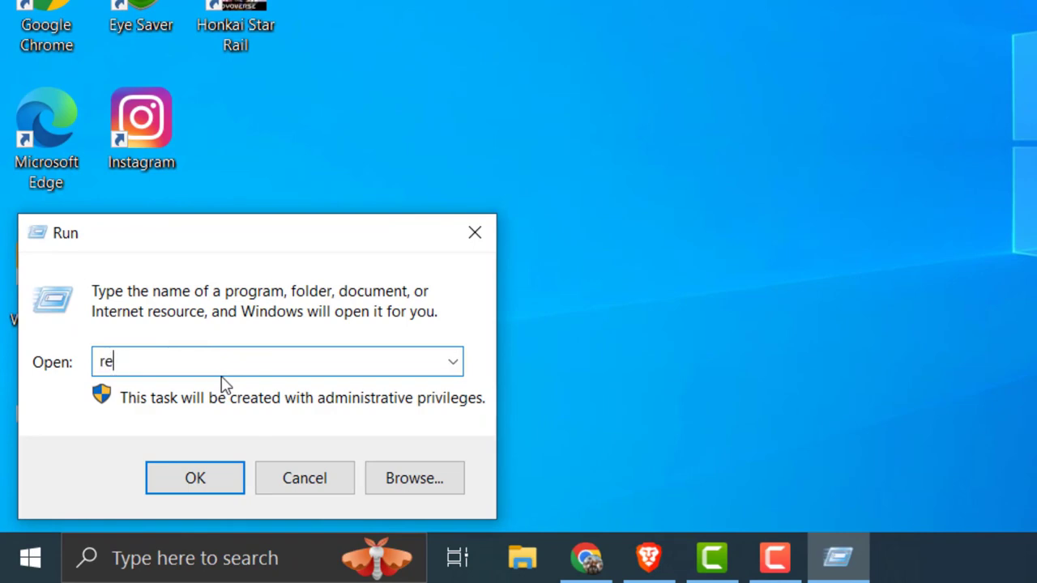
type("gedit")
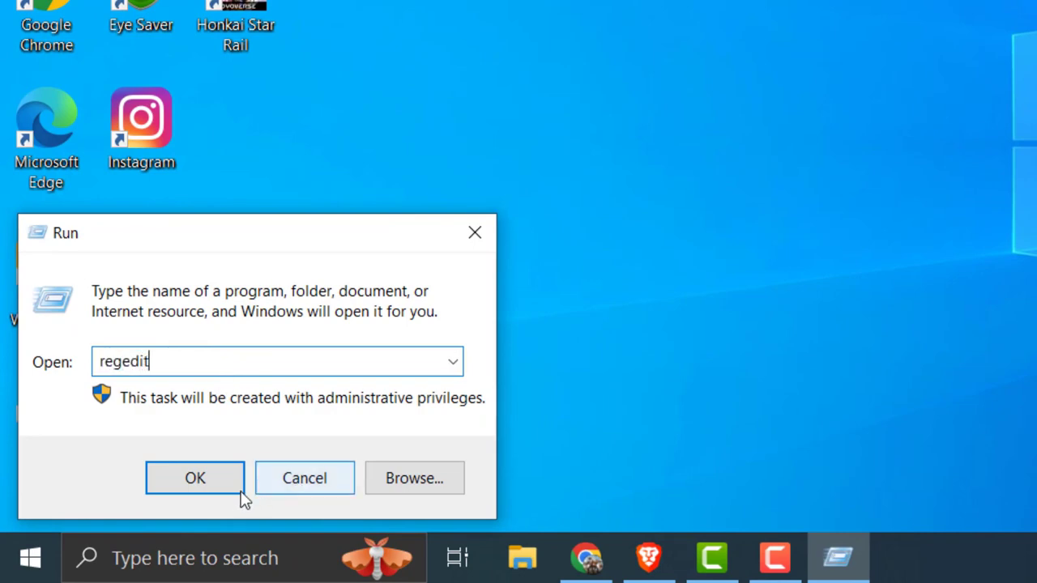
left_click(211, 485)
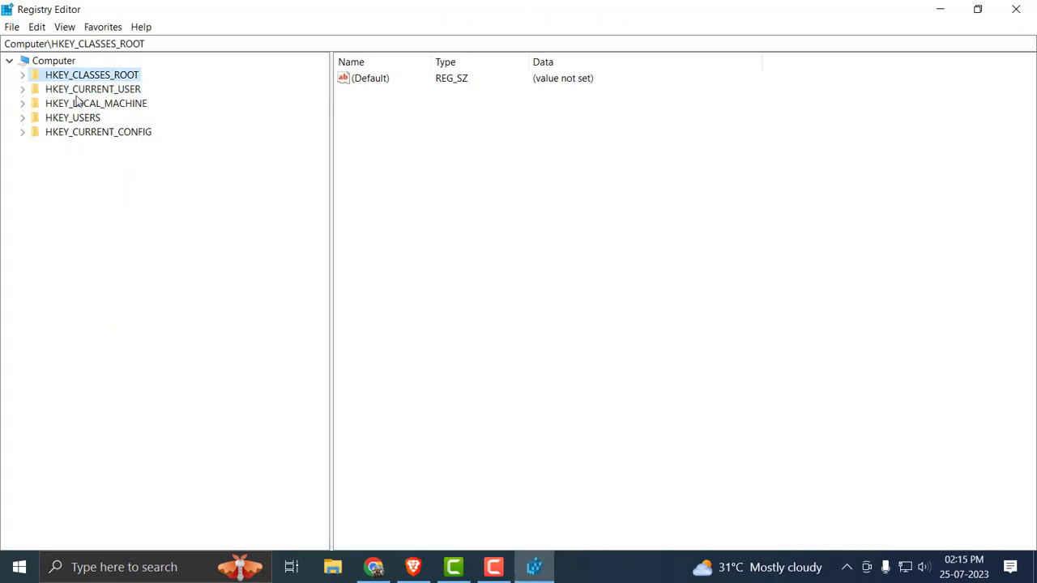
Expand HKEY_CURRENT_USER\SOFTWARE and choose Delete on the miHoYoSDK key.
left_click(76, 92)
left_click(22, 89)
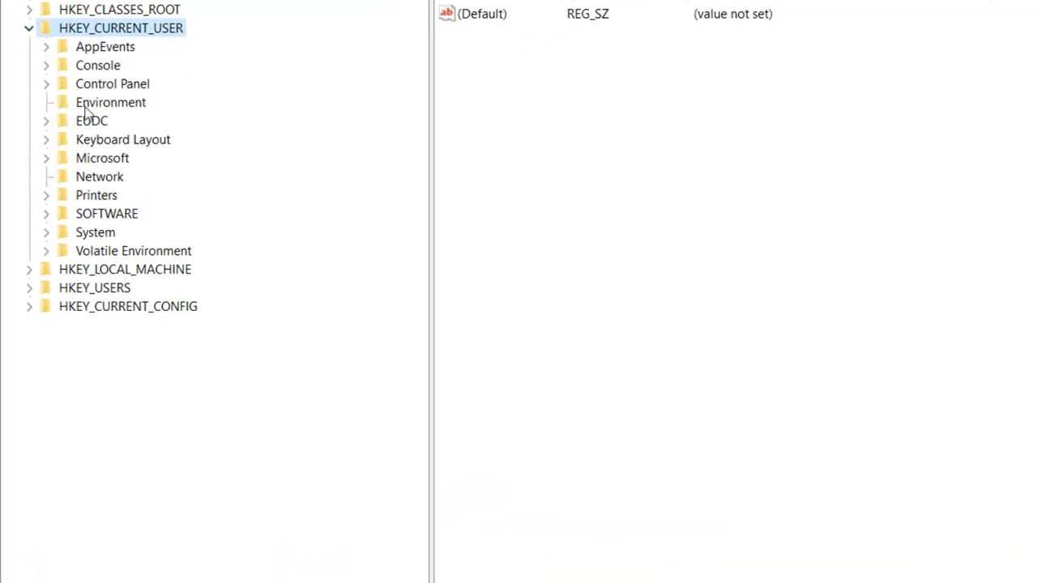
left_click(86, 233)
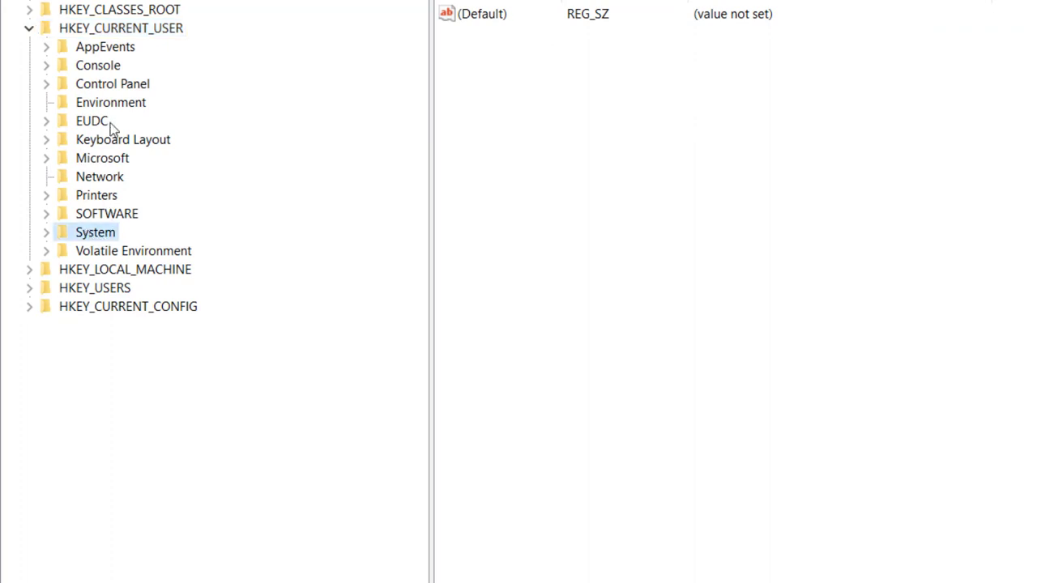
double_click(95, 215)
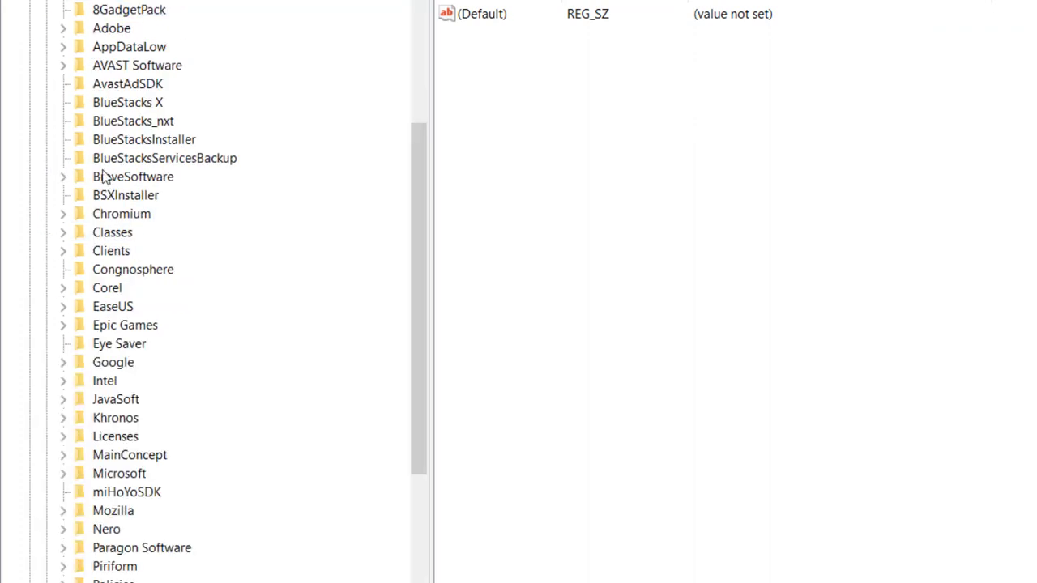
scroll(134, 306, "down", 4)
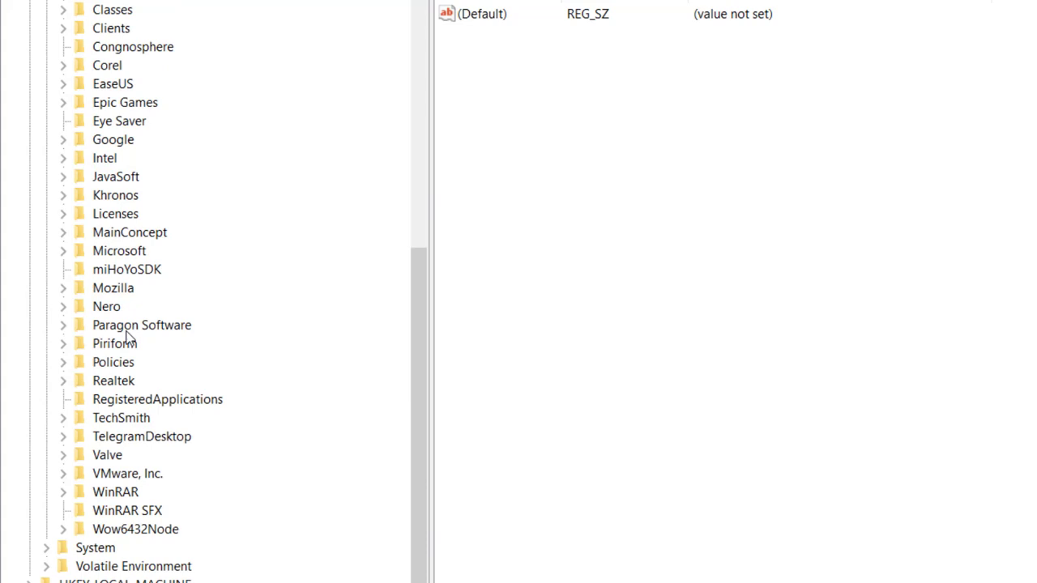
scroll(154, 372, "up", 1)
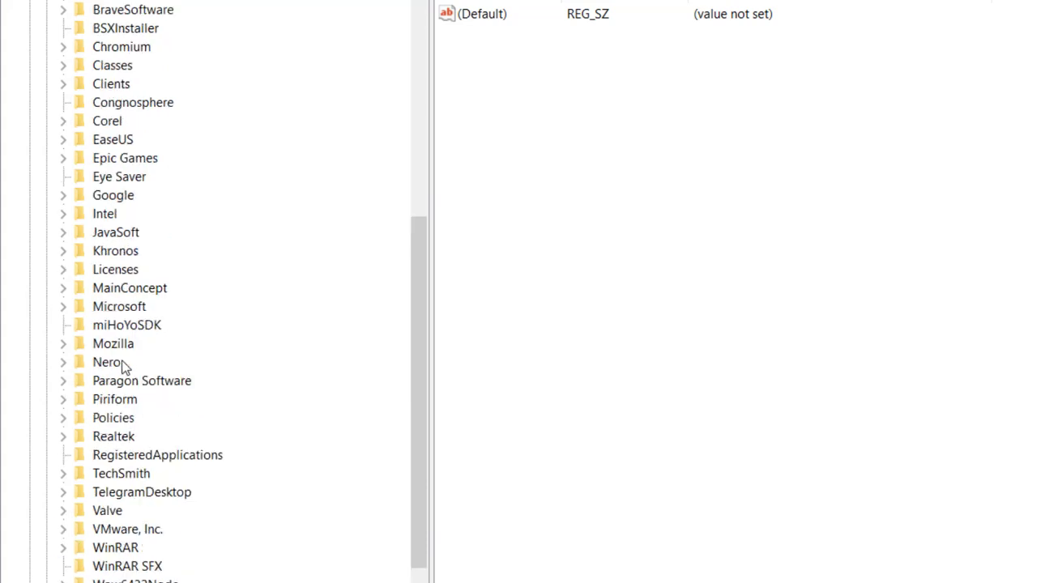
scroll(138, 362, "up", 2)
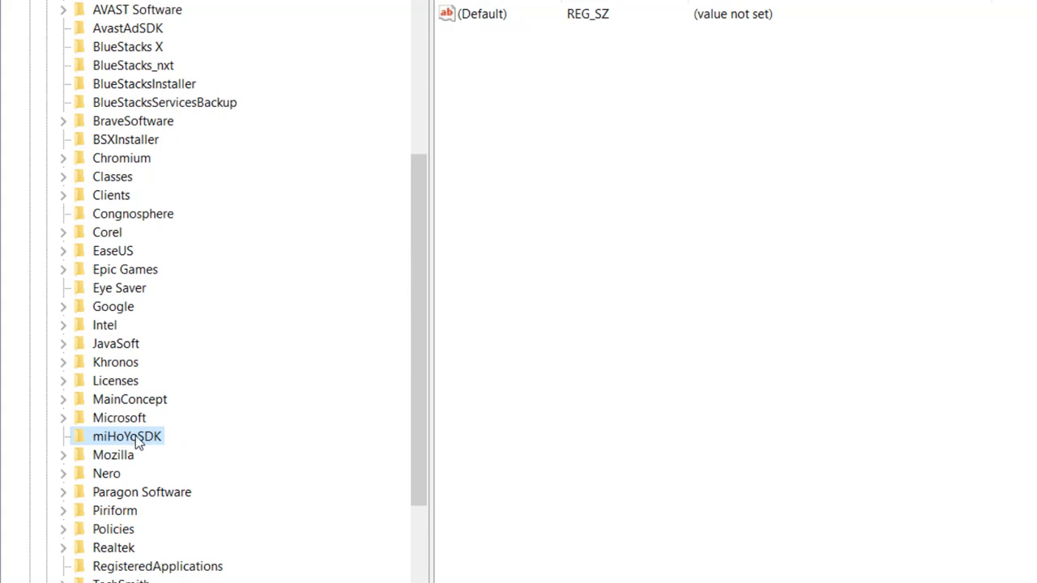
right_click(133, 438)
left_click(177, 513)
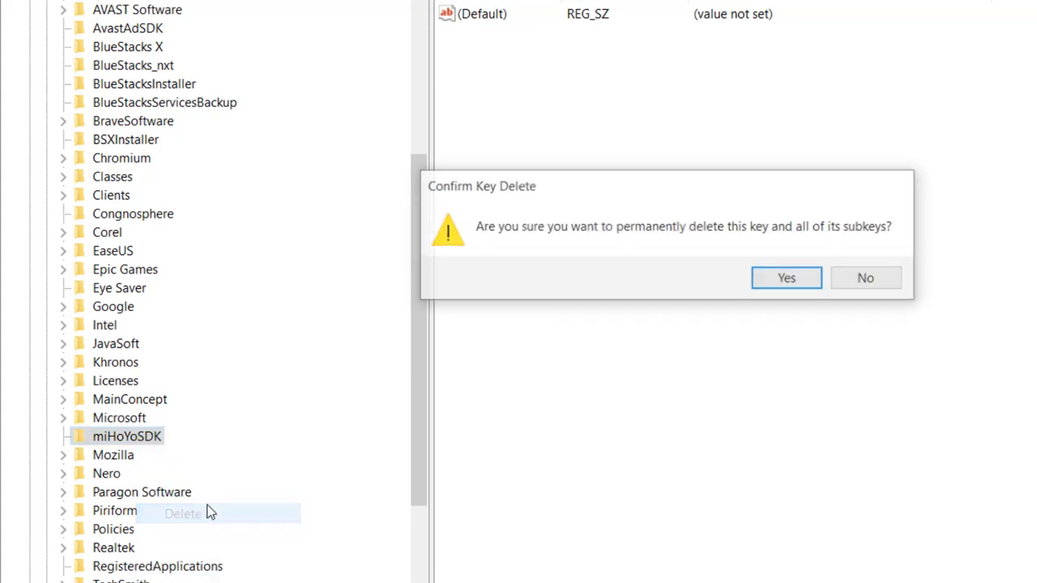
Confirm the miHoYoSDK deletion, then delete the Congnosphere key and confirm it too.
left_click(794, 280)
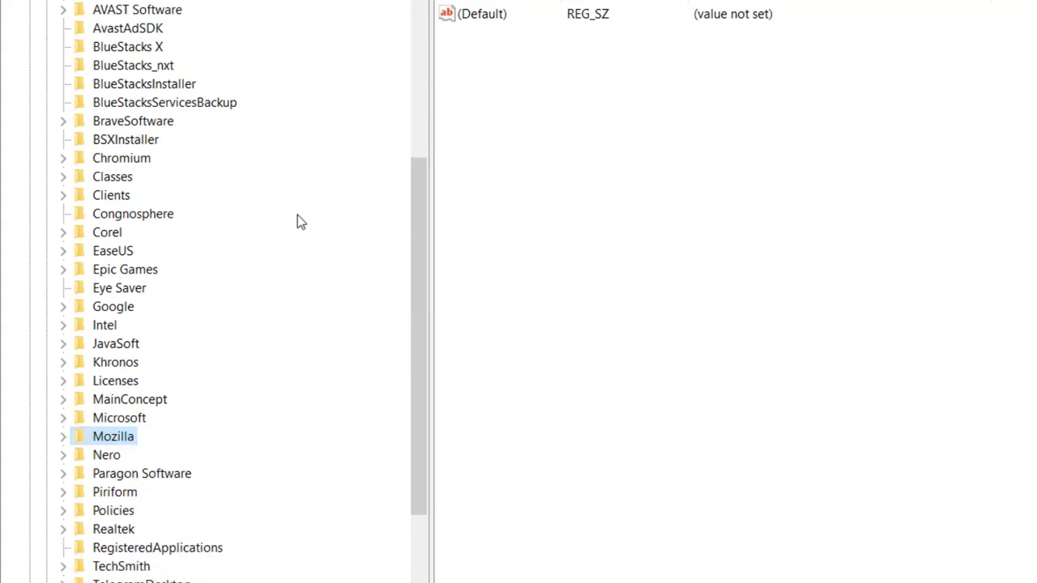
scroll(159, 307, "up", 2)
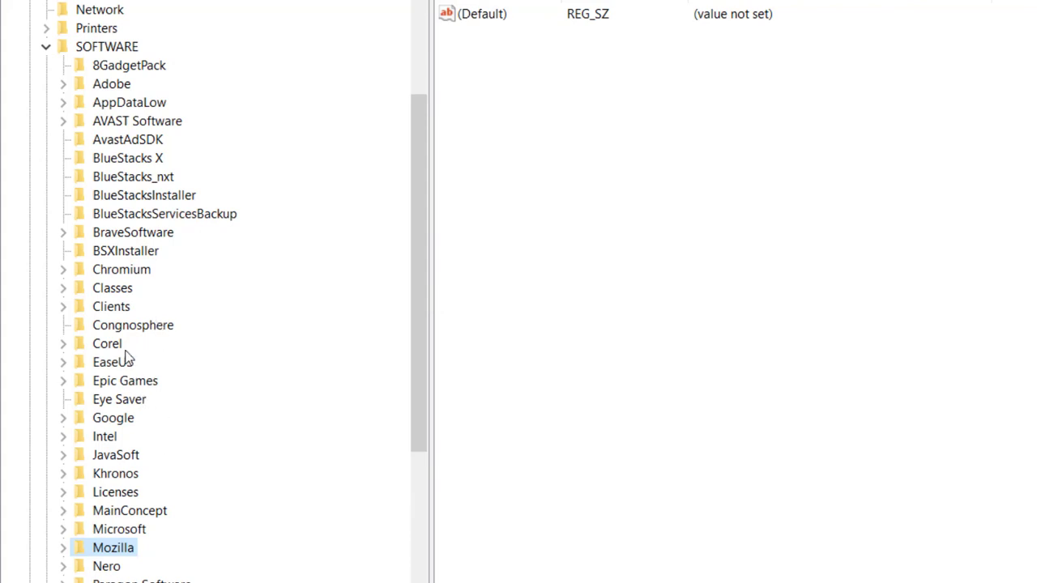
left_click(114, 332)
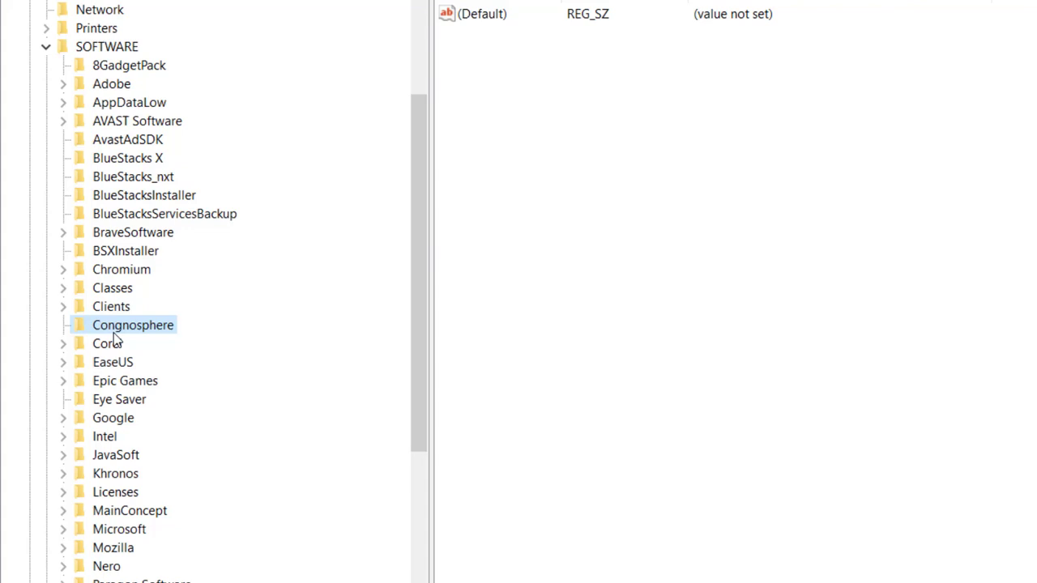
right_click(139, 329)
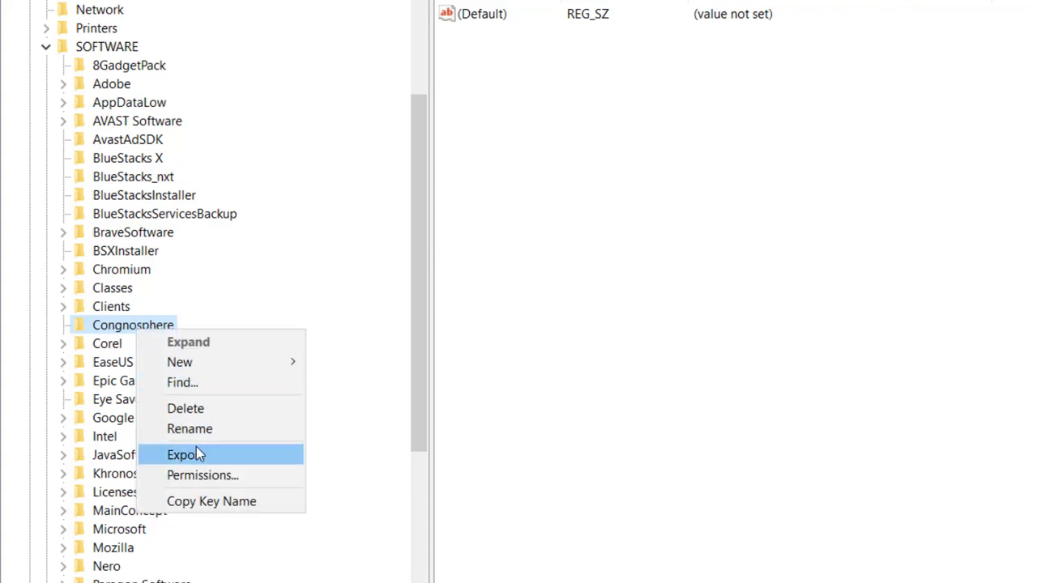
left_click(200, 408)
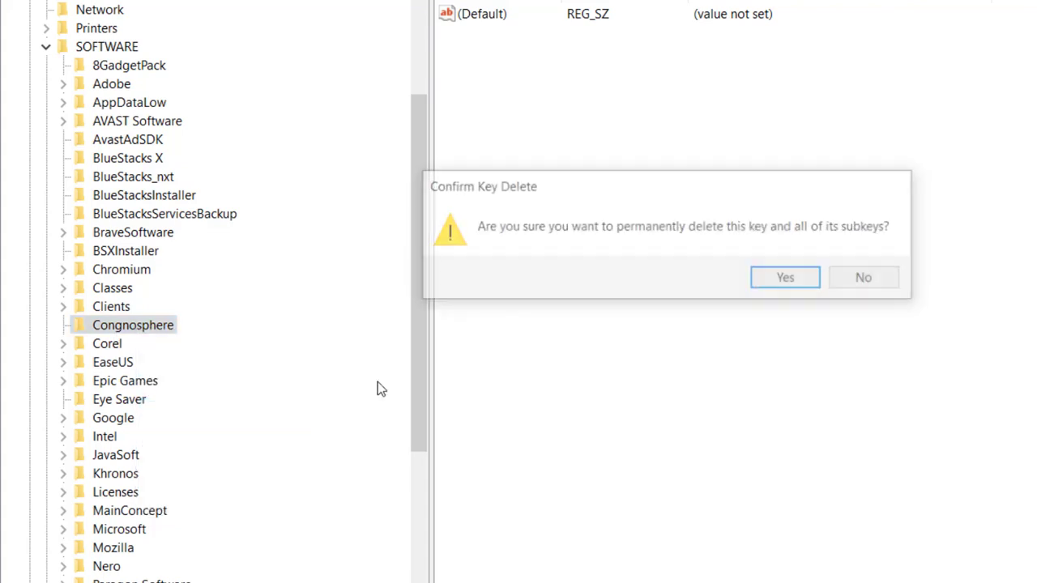
left_click(768, 283)
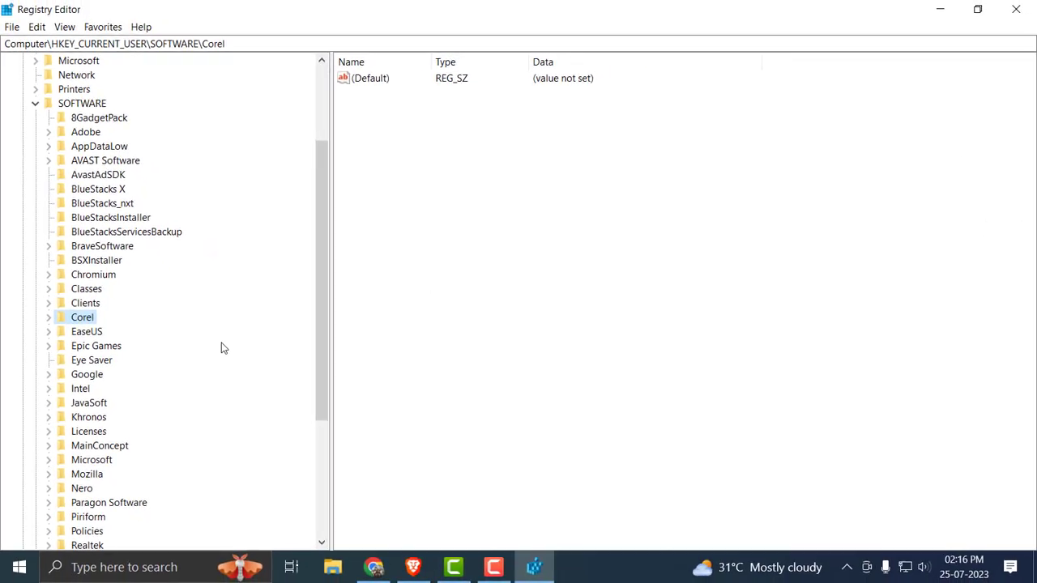
scroll(44, 245, "up", 3)
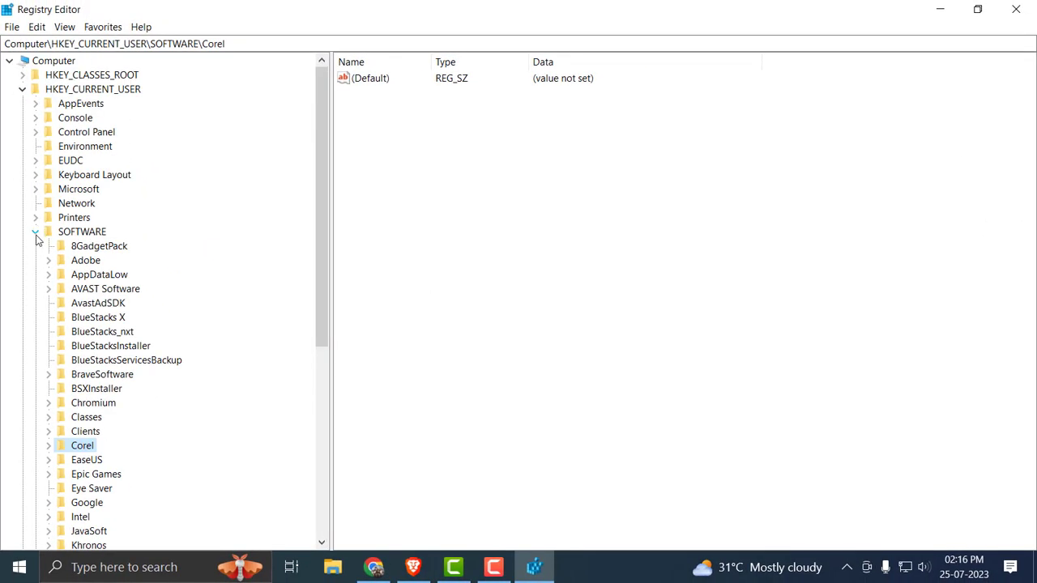
Collapse the SOFTWARE and HKEY_CURRENT_USER keys and close Registry Editor.
left_click(35, 231)
left_click(22, 89)
left_click(1016, 9)
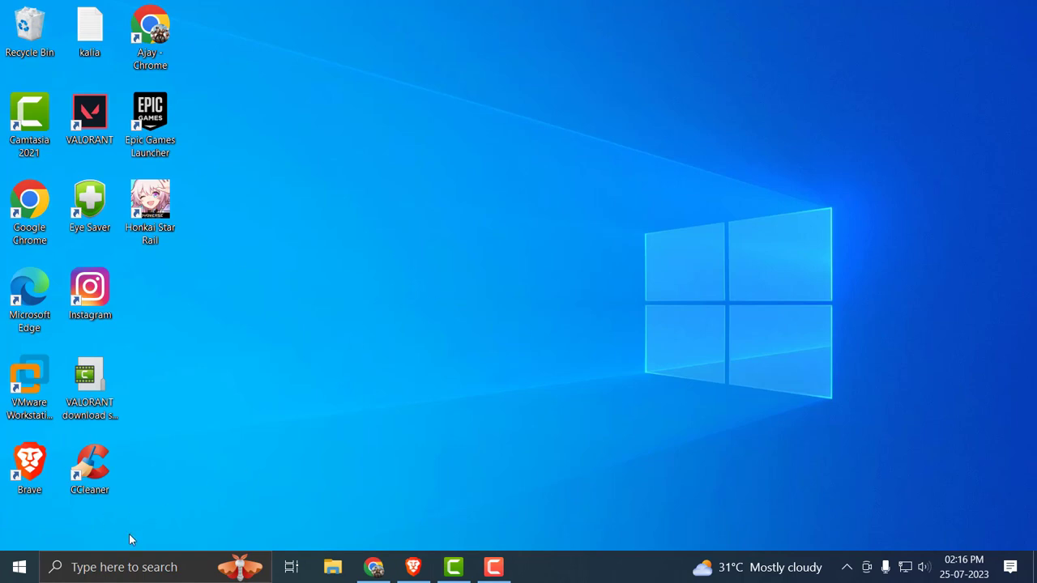
Restart the PC from the Start menu's power options.
left_click(19, 566)
left_click(19, 530)
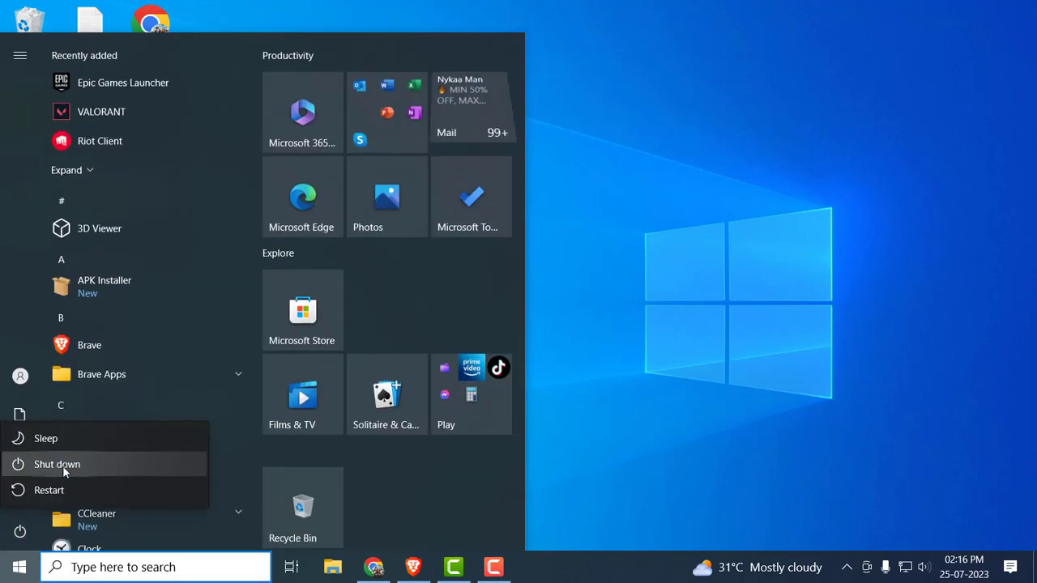
left_click(19, 567)
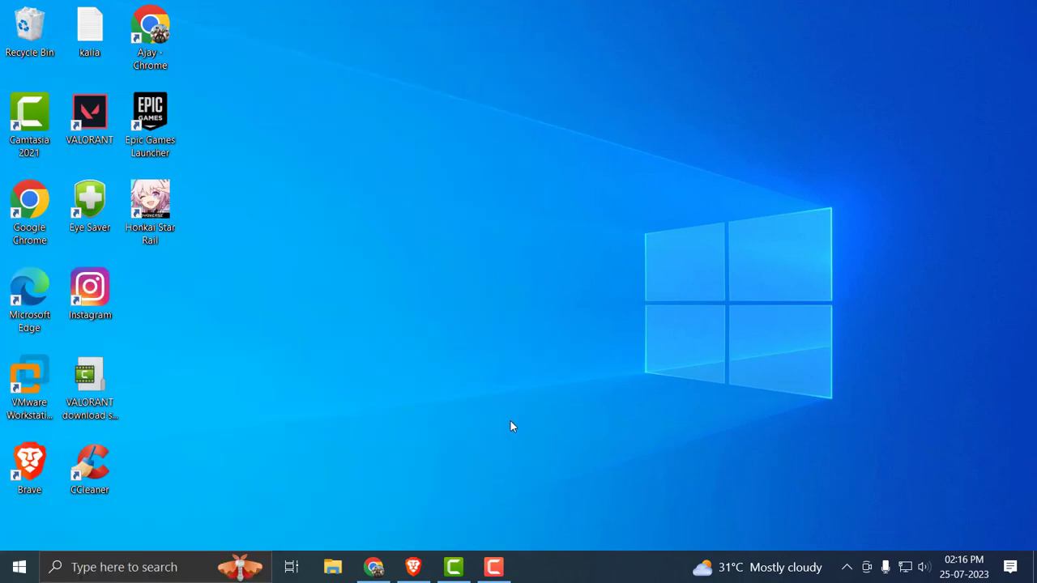